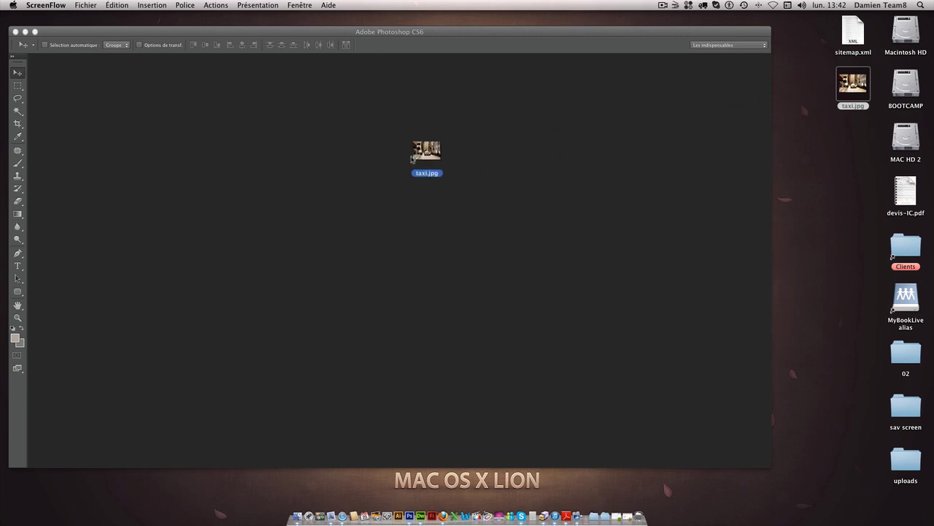
# Drag taxi.jpg from the desktop into Photoshop CS6 to open it.
pyautogui.moveTo(853, 84); pyautogui.dragTo(426, 154)
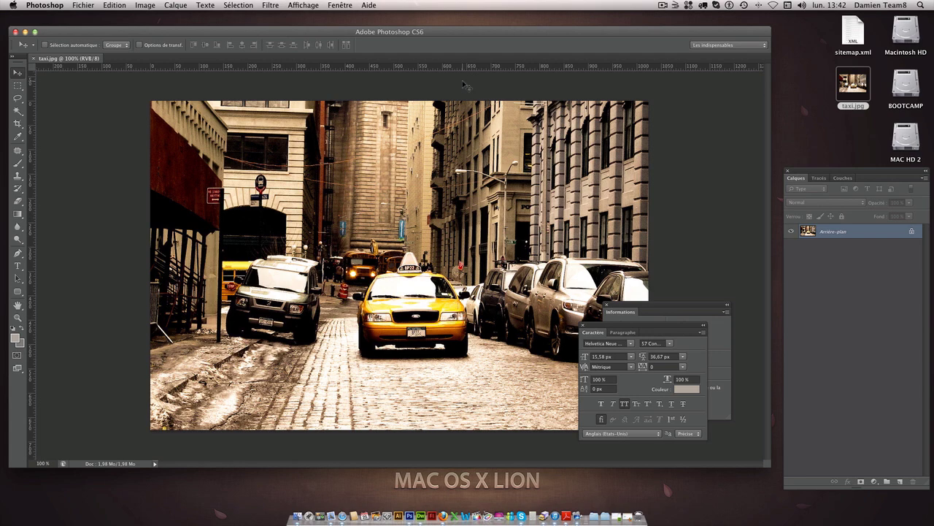
# Select and copy the whole taxi photo, then start a new 1024 × 676 px document from the clipboard.
pyautogui.moveTo(301, 32); pyautogui.dragTo(311, 33)
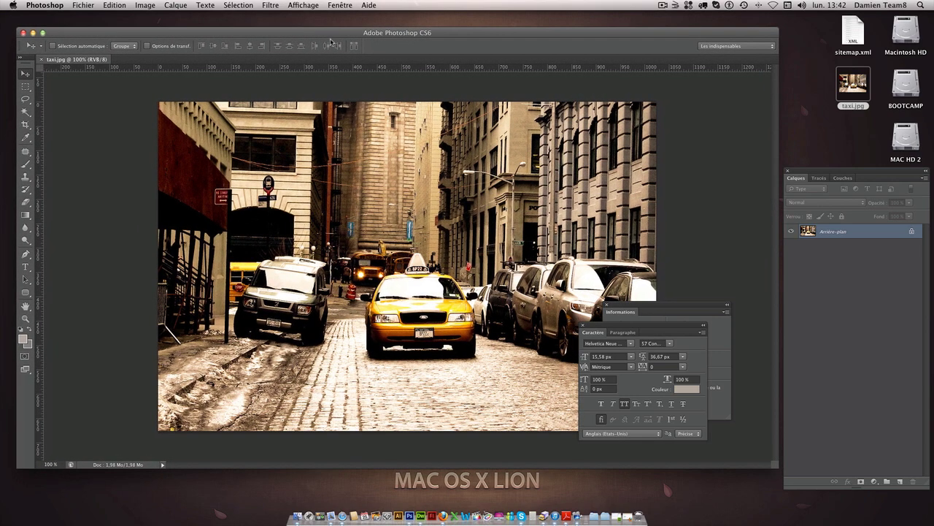
pyautogui.press('super+a')
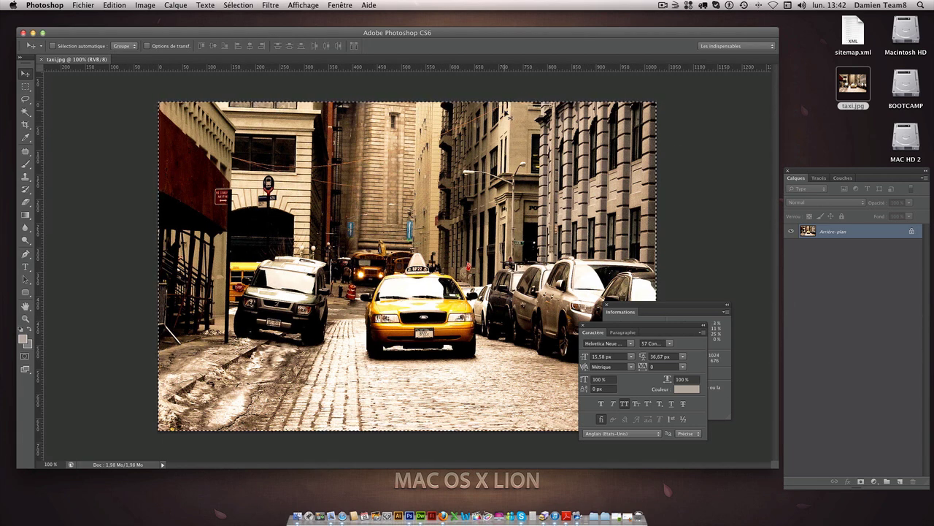
pyautogui.press('super+c')
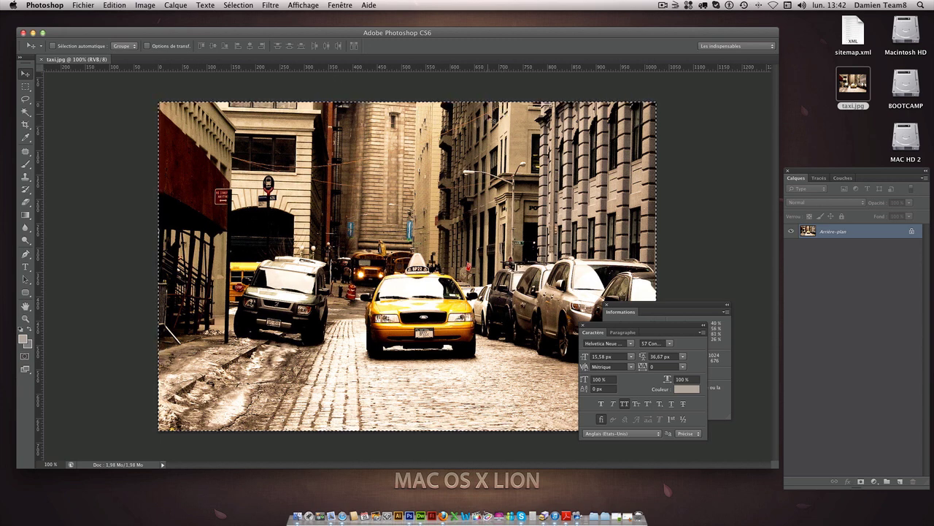
pyautogui.press('super+n')
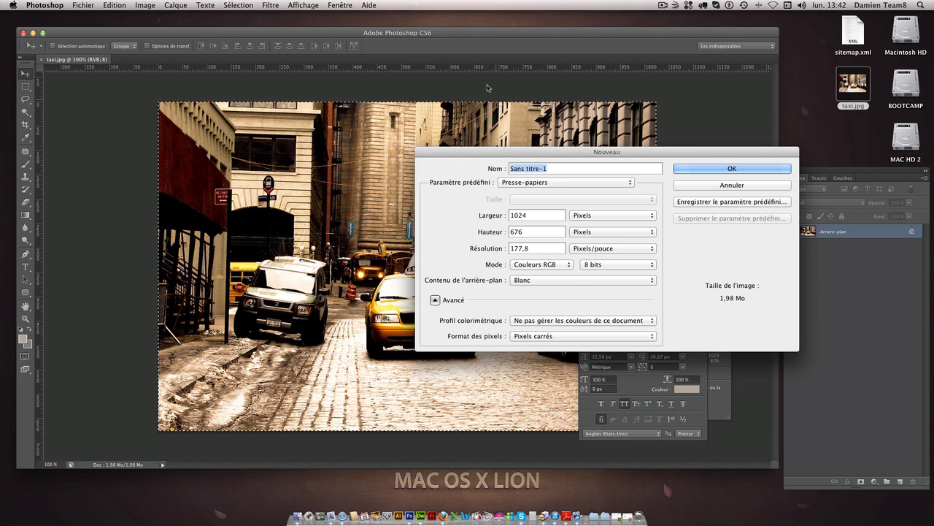
# Create the new blank 1024 × 676 px document with the Presse-papiers preset.
pyautogui.moveTo(510, 154); pyautogui.dragTo(441, 122)
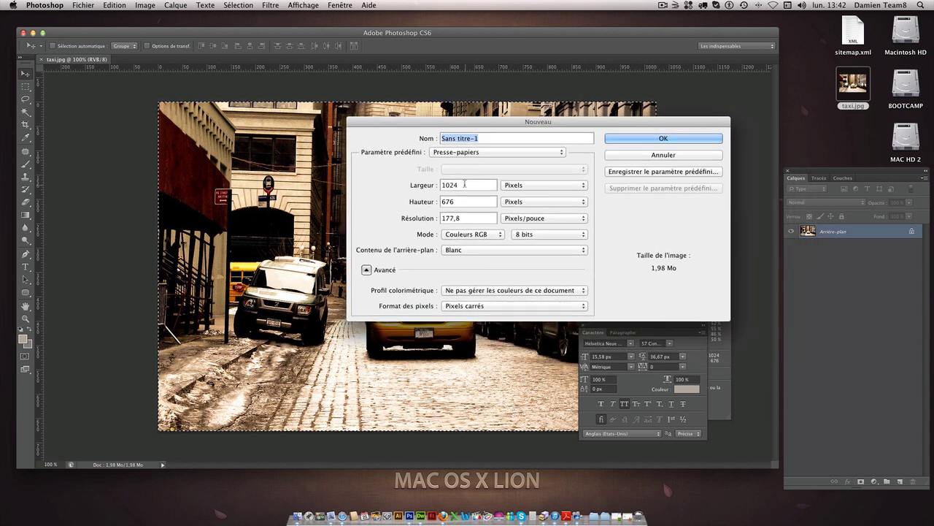
pyautogui.press('Tab')
pyautogui.press('Tab')
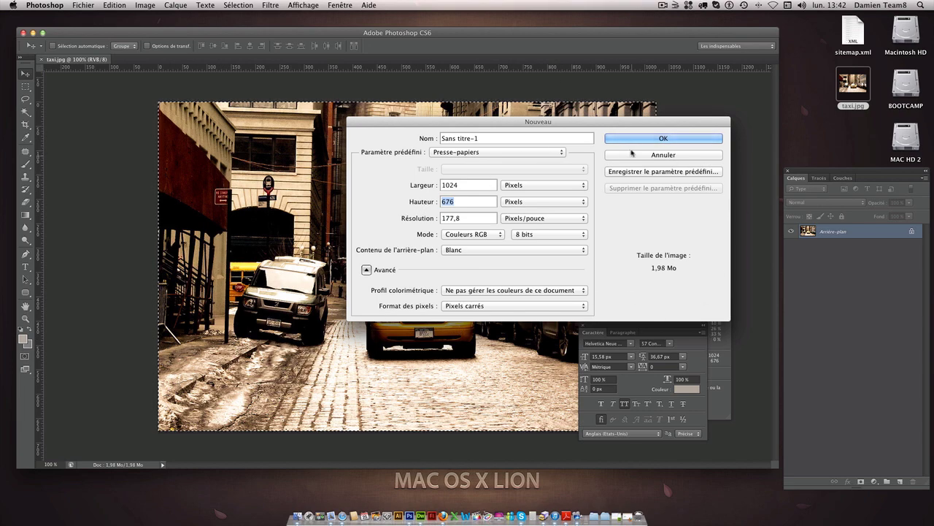
pyautogui.click(634, 141)
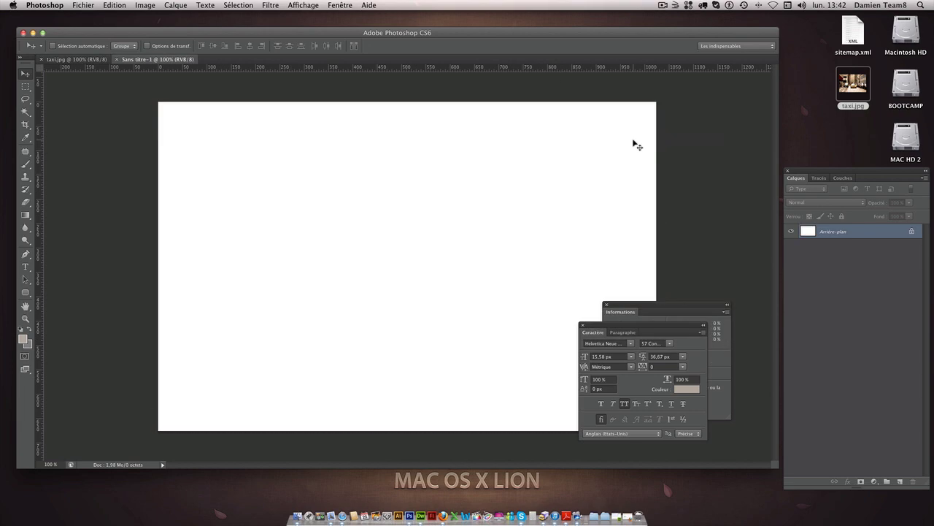
# Paste the taxi photo, convert it to Niveaux de gris (flatten, discard colour), then return to taxi.jpg.
pyautogui.press('super+v')
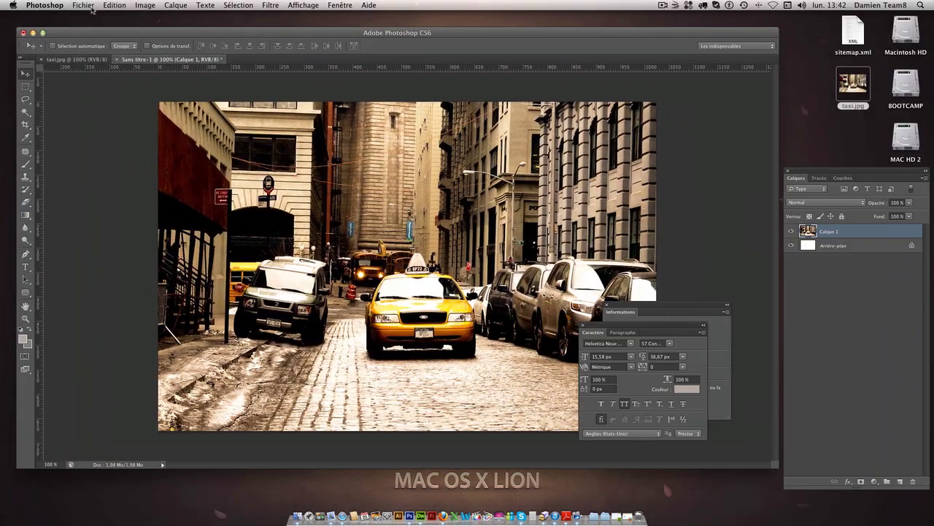
pyautogui.click(91, 9)
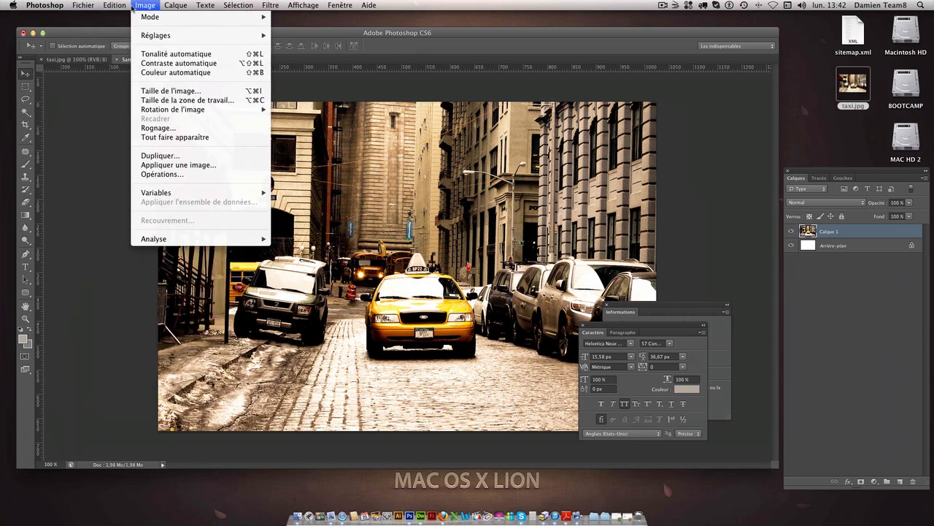
pyautogui.moveTo(150, 17)
pyautogui.click(307, 29)
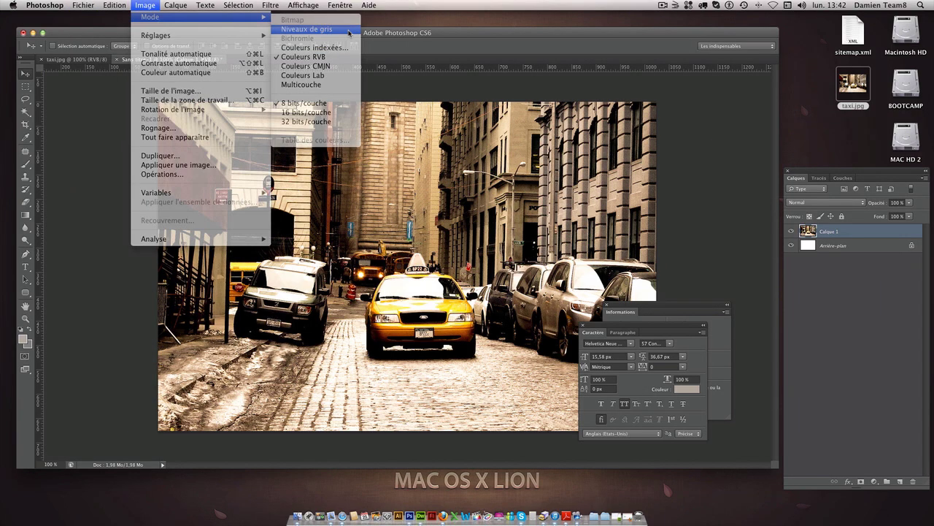
pyautogui.click(540, 179)
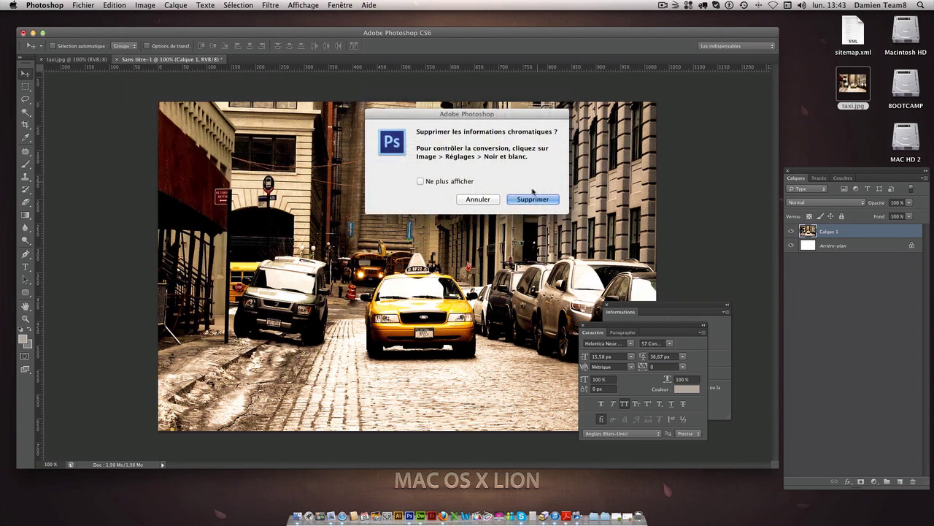
pyautogui.click(533, 199)
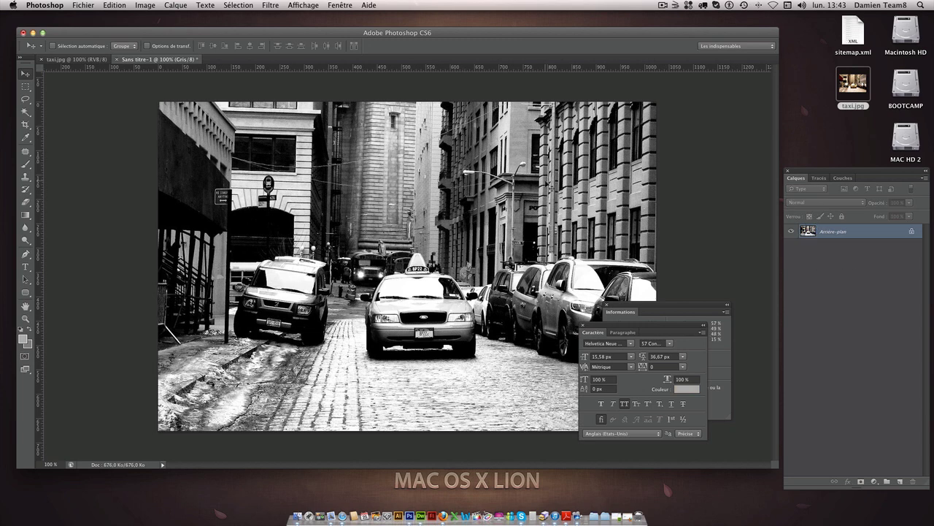
pyautogui.press('super+a')
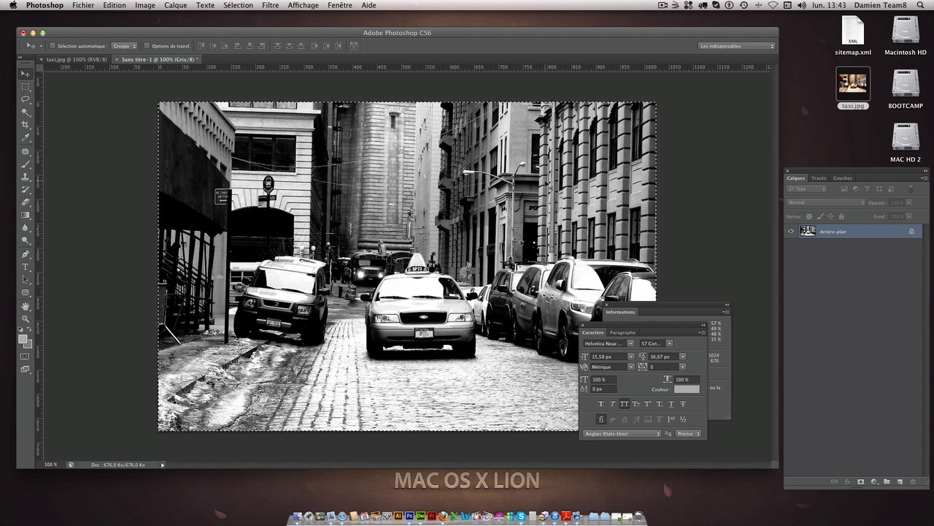
pyautogui.click(73, 59)
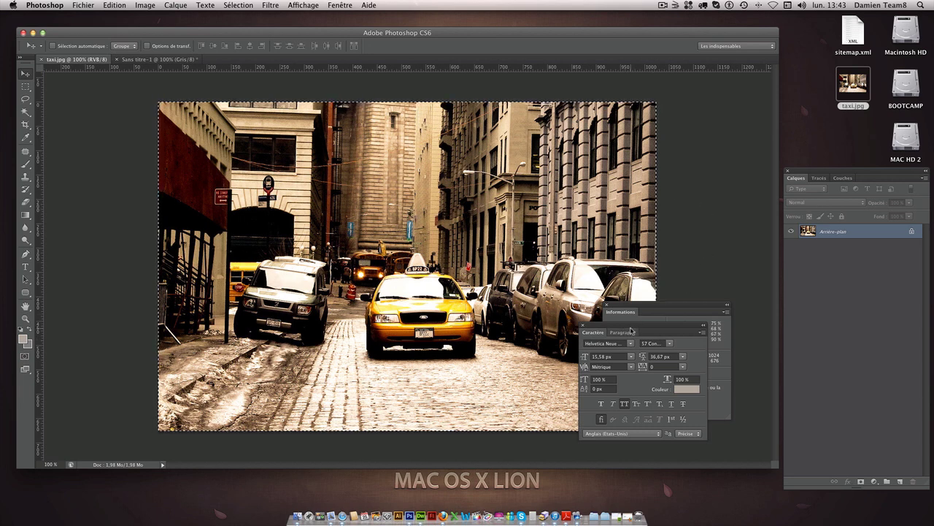
# Paste the grayscale image into taxi.jpg as Calque 1 and toggle its visibility to compare.
pyautogui.moveTo(632, 325); pyautogui.dragTo(783, 398)
pyautogui.moveTo(658, 307); pyautogui.dragTo(727, 295)
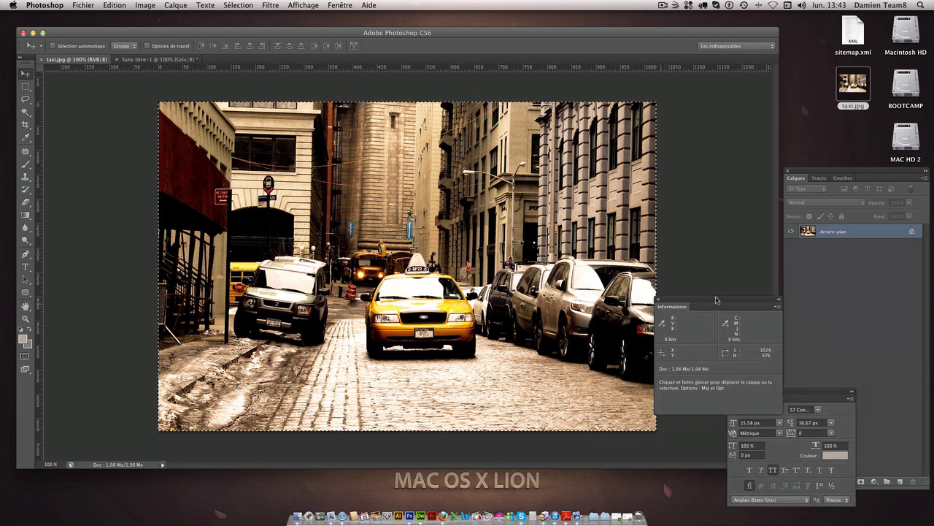
pyautogui.hotkey('ctrl', 'v')
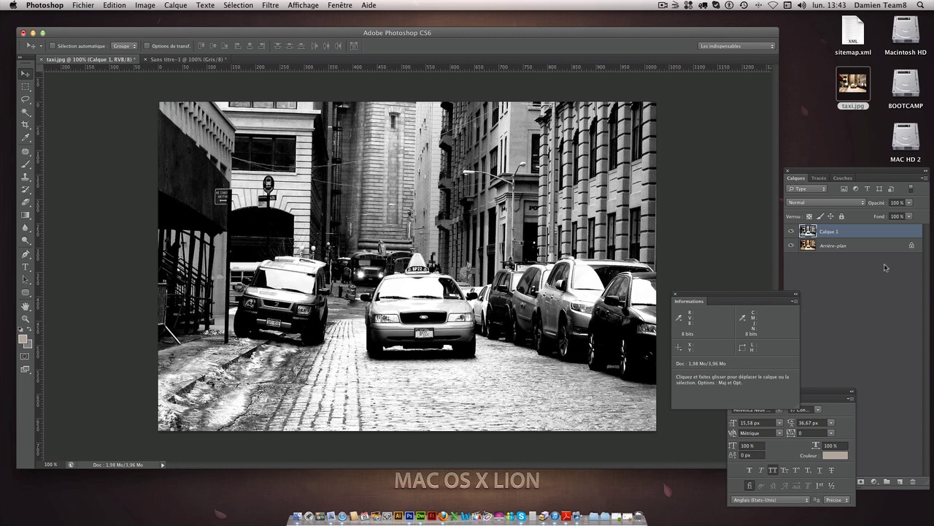
pyautogui.click(793, 231)
pyautogui.click(794, 231)
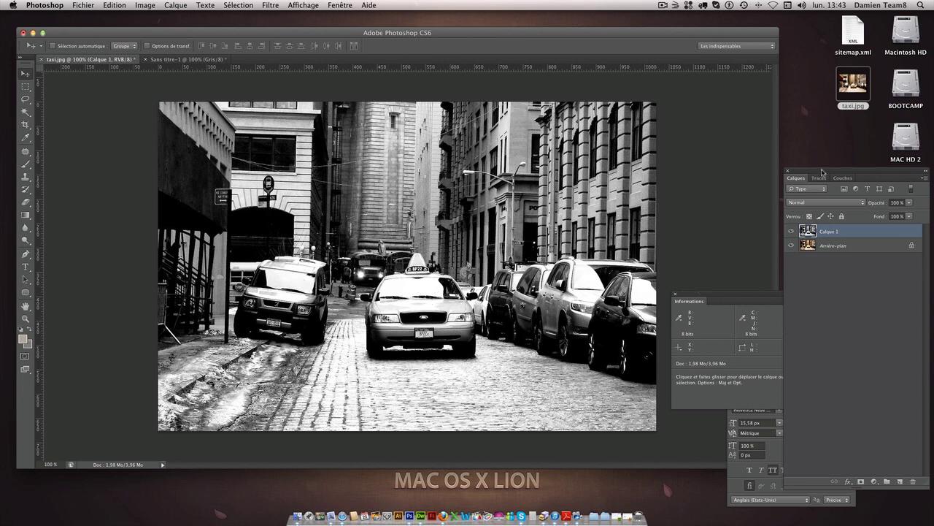
pyautogui.moveTo(825, 173); pyautogui.dragTo(820, 166)
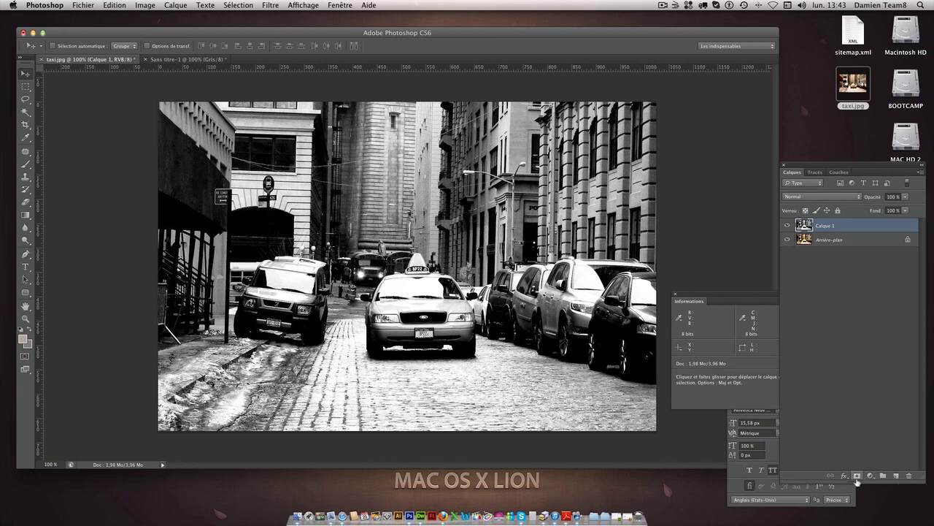
# Add a white layer mask to Calque 1 and target the mask thumbnail for editing.
pyautogui.click(858, 476)
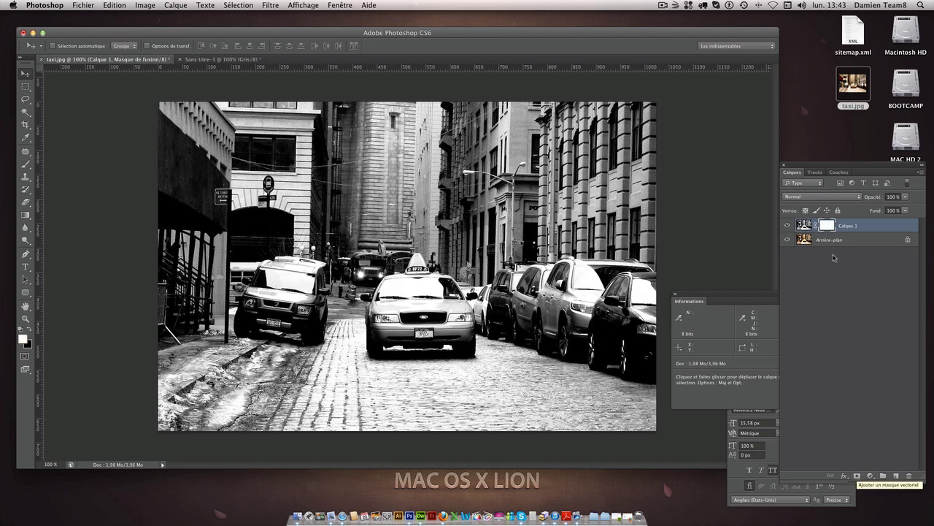
pyautogui.click(805, 225)
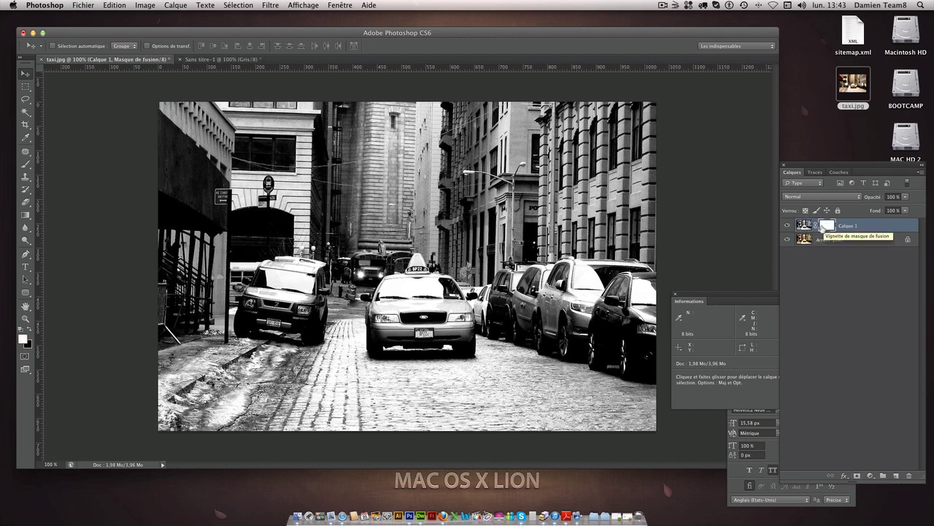
pyautogui.click(804, 226)
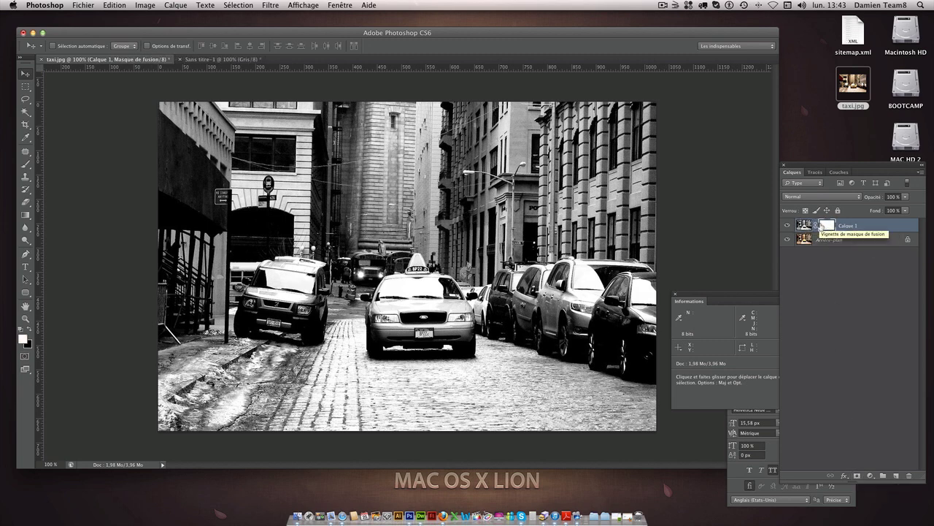
pyautogui.click(806, 228)
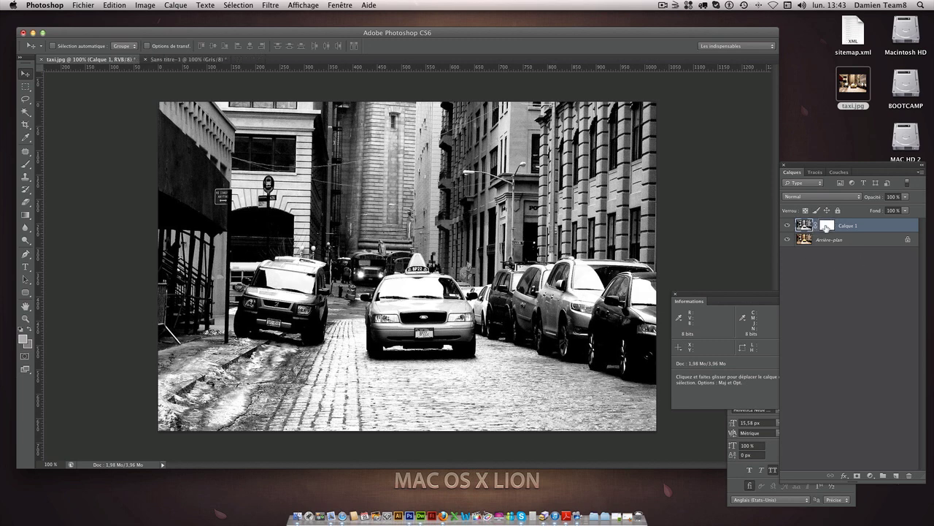
pyautogui.click(826, 229)
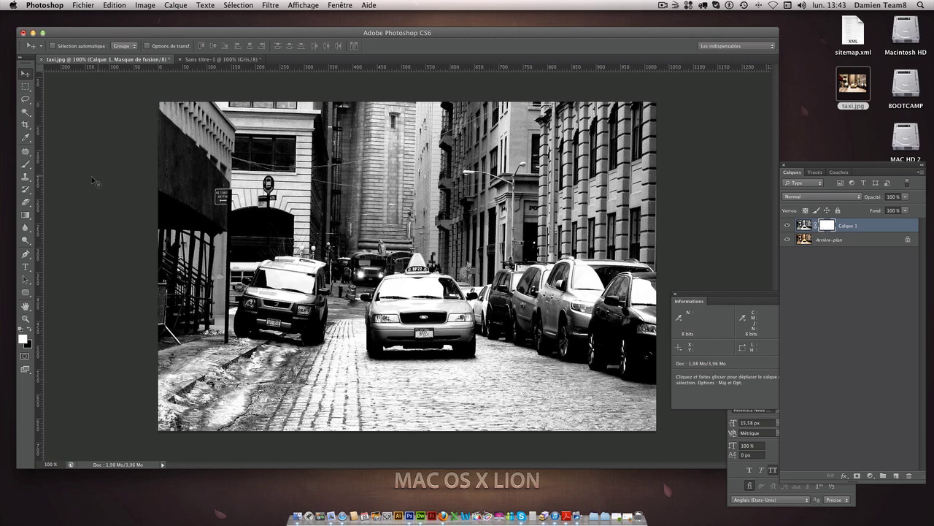
# Keep black as the foreground colour and choose the Brush tool.
pyautogui.click(24, 338)
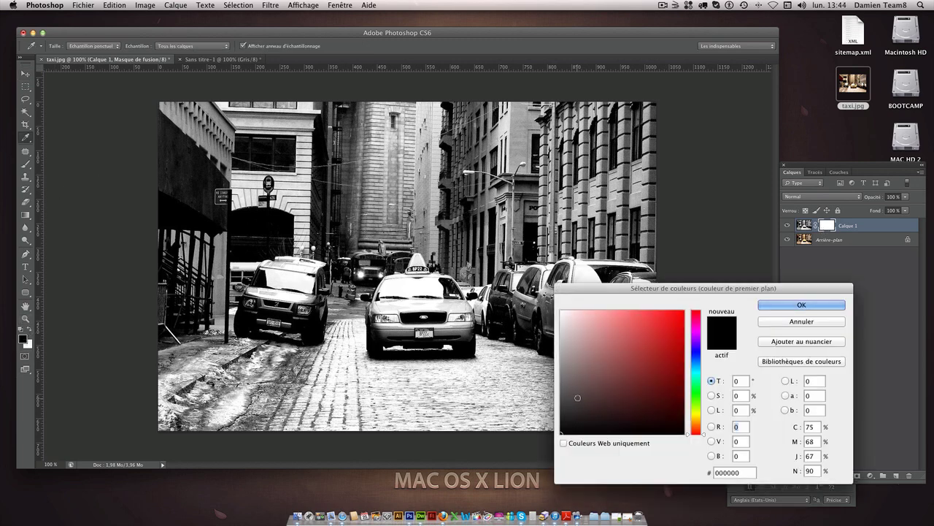
pyautogui.click(790, 314)
pyautogui.press('v')
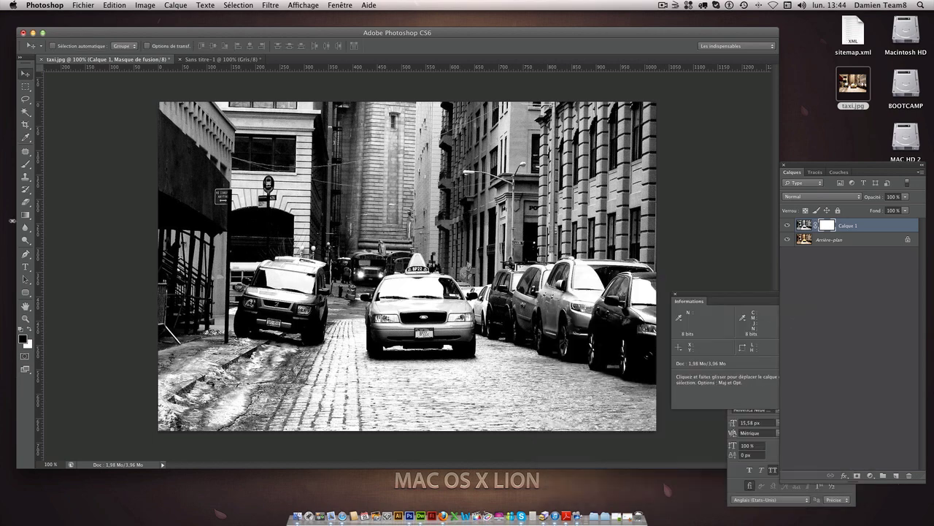
pyautogui.click(25, 163)
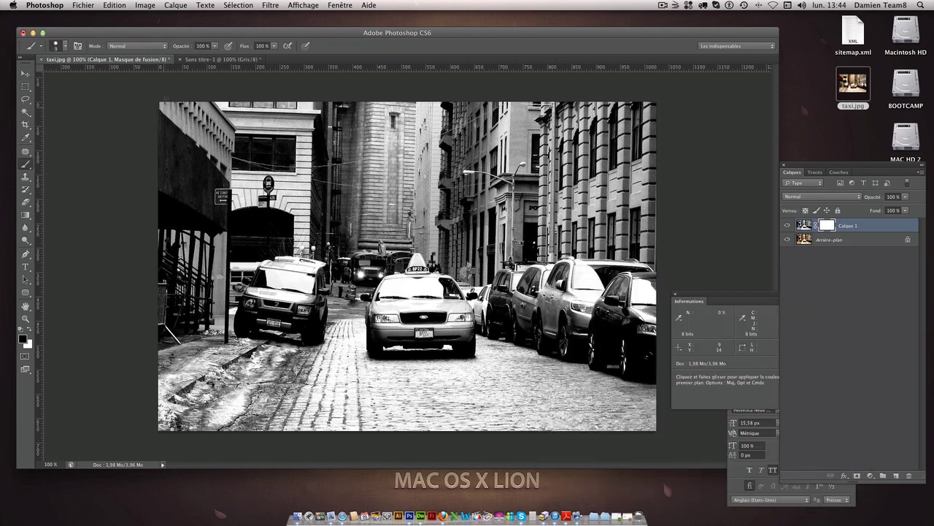
# Zoom to 400% and pan to centre the front of the taxi.
pyautogui.press('super+plus')
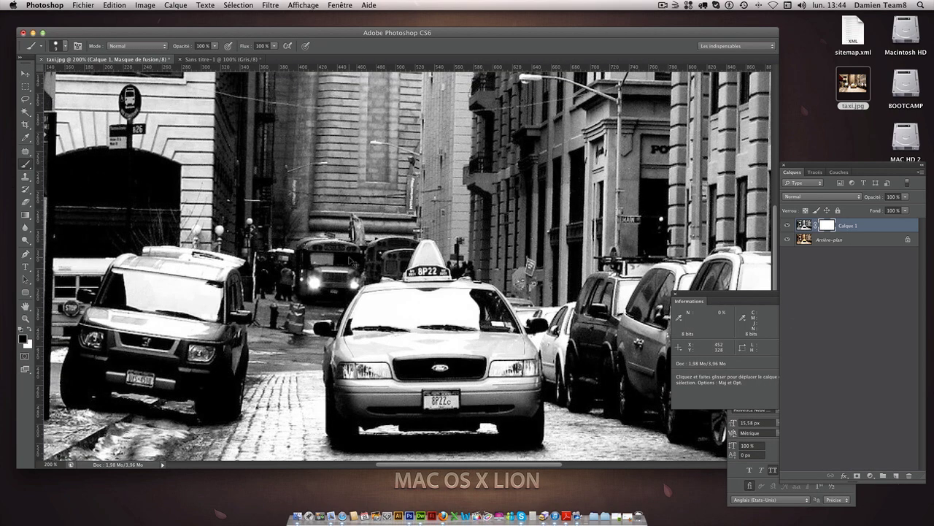
pyautogui.press('super+plus')
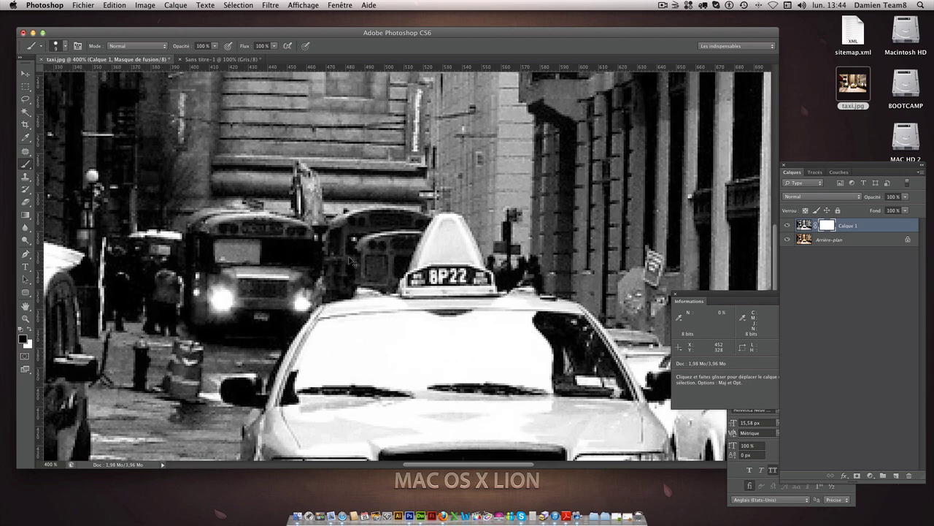
pyautogui.scroll(-5, 349, 257)
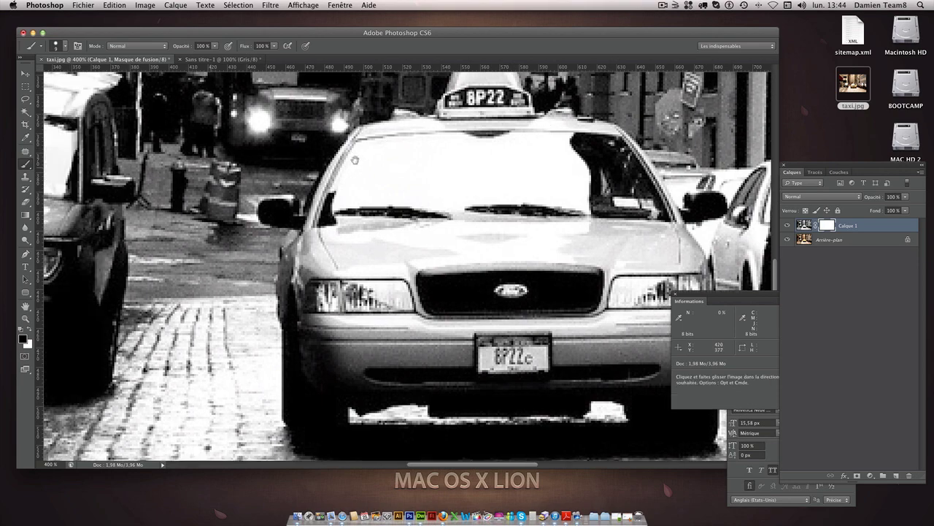
pyautogui.moveTo(226, 215); pyautogui.dragTo(353, 182)
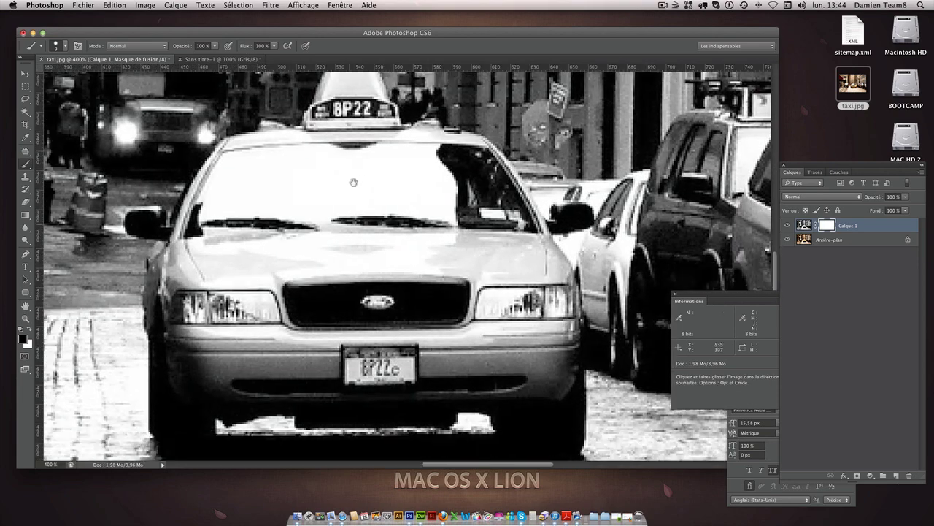
pyautogui.scroll(-3, 353, 183)
pyautogui.moveTo(467, 464); pyautogui.dragTo(438, 466)
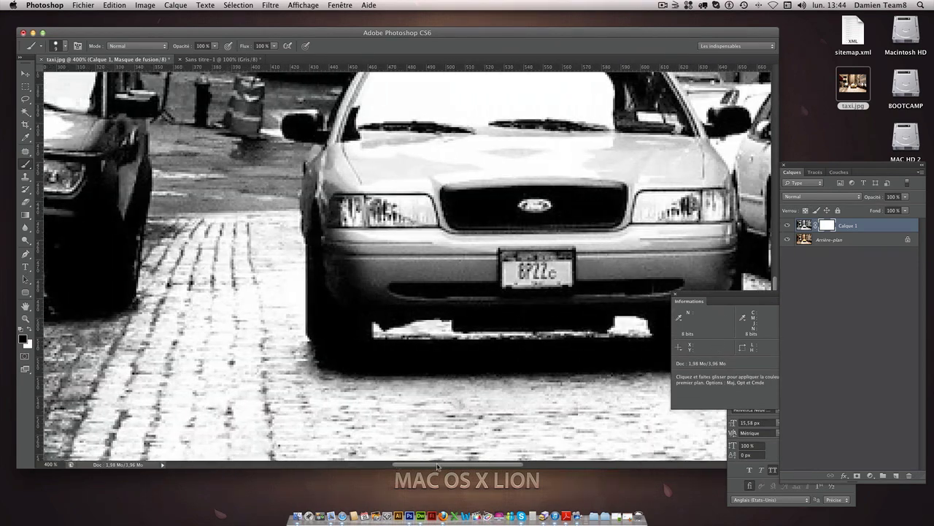
pyautogui.moveTo(281, 215); pyautogui.dragTo(361, 259)
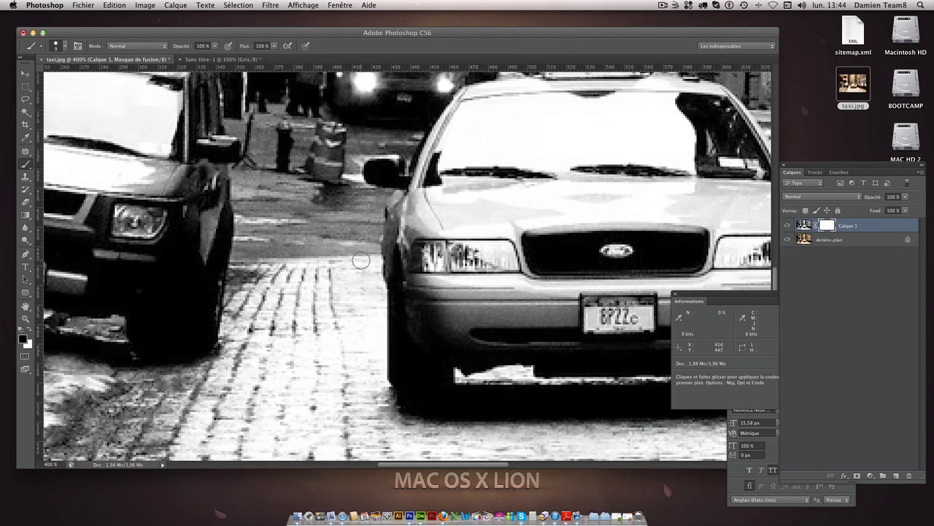
pyautogui.moveTo(611, 171)
pyautogui.mouseDown()
pyautogui.moveTo(292, 210)
pyautogui.moveTo(355, 338)
pyautogui.moveTo(355, 195)
pyautogui.moveTo(460, 248)
pyautogui.moveTo(460, 204)
pyautogui.moveTo(402, 201)
pyautogui.moveTo(426, 199)
pyautogui.mouseUp()
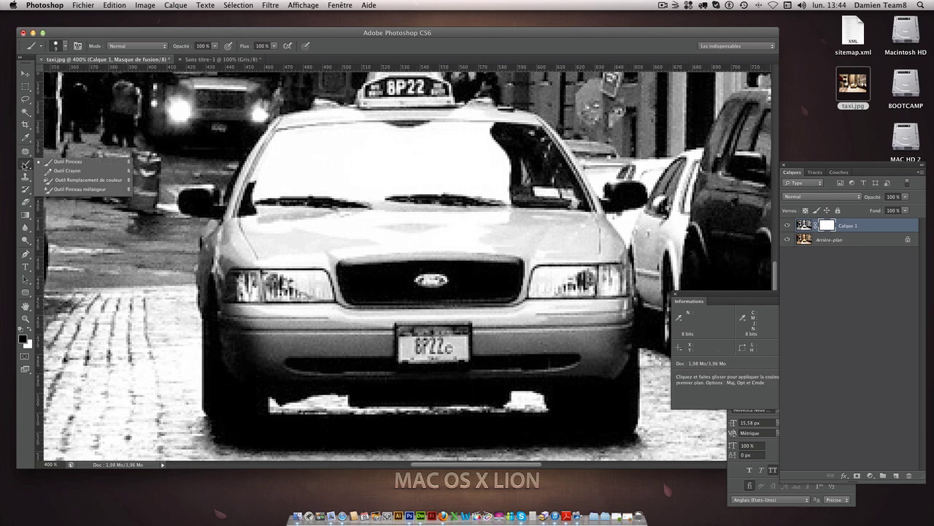
# Set a 10 px brush and paint black on the mask over the taxi's hood.
pyautogui.click(59, 45)
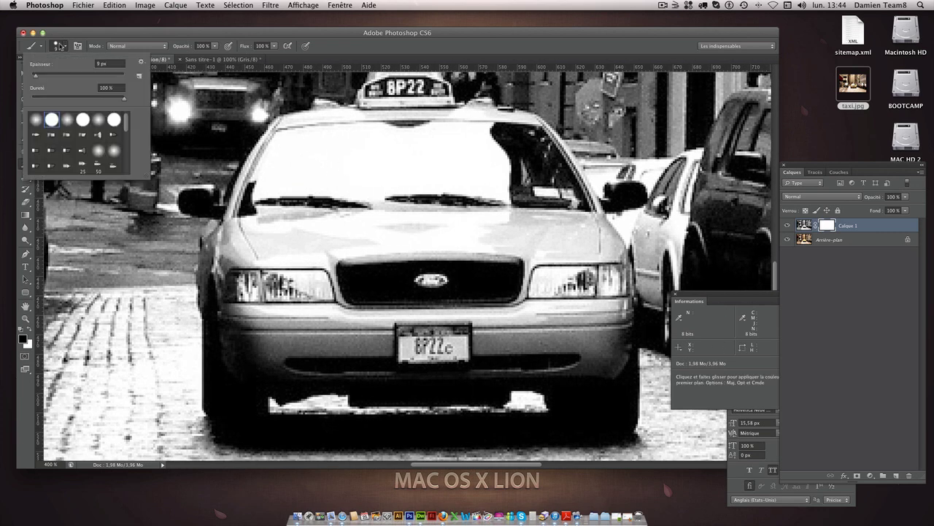
pyautogui.click(109, 64)
pyautogui.write('10')
pyautogui.press('Return')
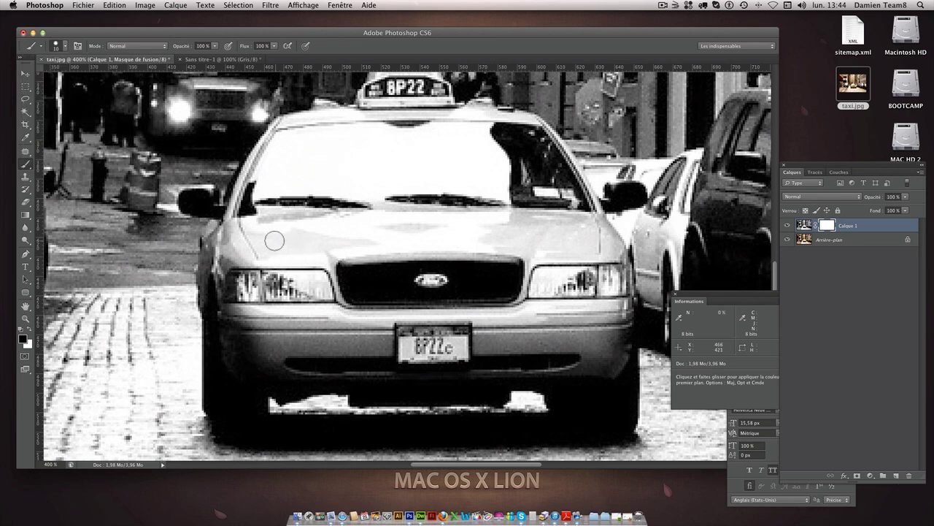
pyautogui.moveTo(272, 240)
pyautogui.mouseDown()
pyautogui.moveTo(496, 239)
pyautogui.moveTo(373, 224)
pyautogui.moveTo(309, 160)
pyautogui.moveTo(394, 118)
pyautogui.moveTo(301, 121)
pyautogui.moveTo(459, 121)
pyautogui.moveTo(289, 124)
pyautogui.moveTo(239, 210)
pyautogui.moveTo(251, 172)
pyautogui.moveTo(225, 213)
pyautogui.moveTo(251, 255)
pyautogui.mouseUp()
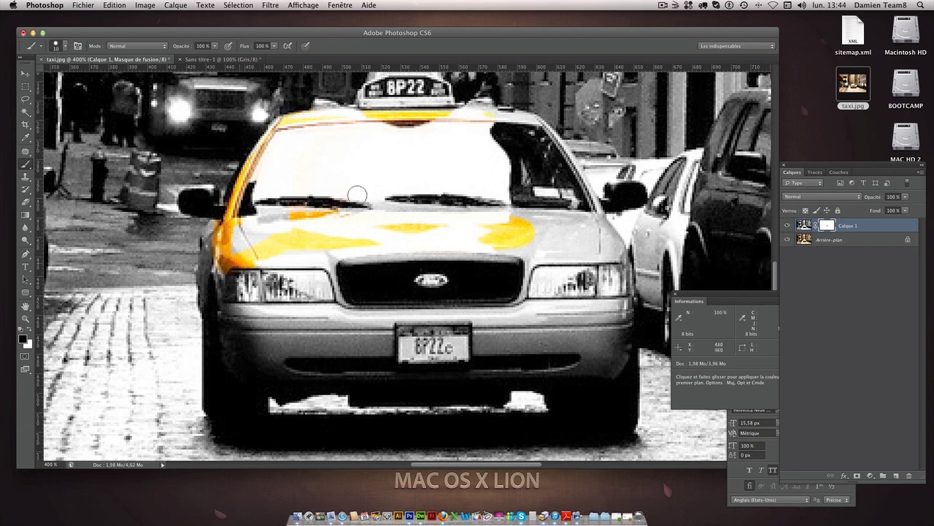
# Enlarge the brush and reveal yellow over the grille, headlight and bumper.
pyautogui.click(65, 46)
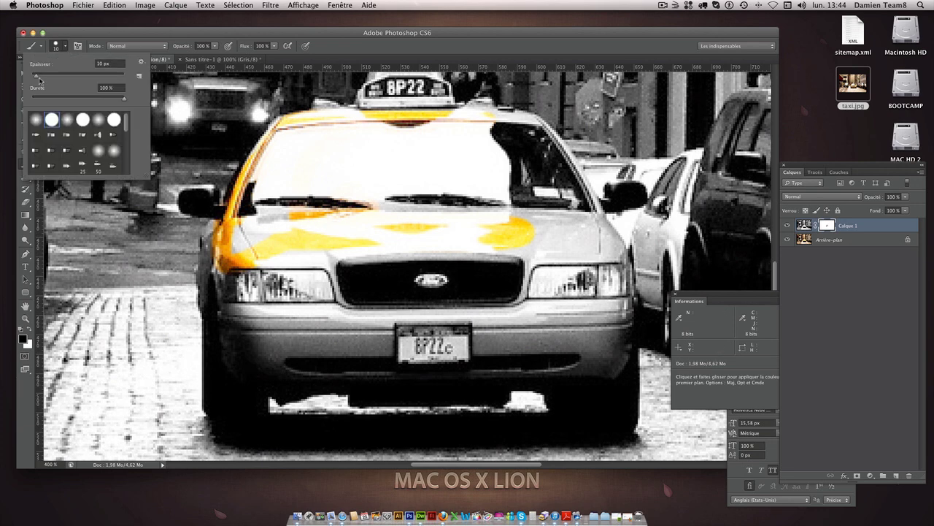
pyautogui.moveTo(39, 76); pyautogui.dragTo(68, 76)
pyautogui.click(365, 233)
pyautogui.moveTo(396, 271)
pyautogui.mouseDown()
pyautogui.moveTo(307, 321)
pyautogui.moveTo(277, 358)
pyautogui.moveTo(423, 325)
pyautogui.moveTo(598, 329)
pyautogui.moveTo(577, 248)
pyautogui.moveTo(507, 177)
pyautogui.moveTo(564, 224)
pyautogui.mouseUp()
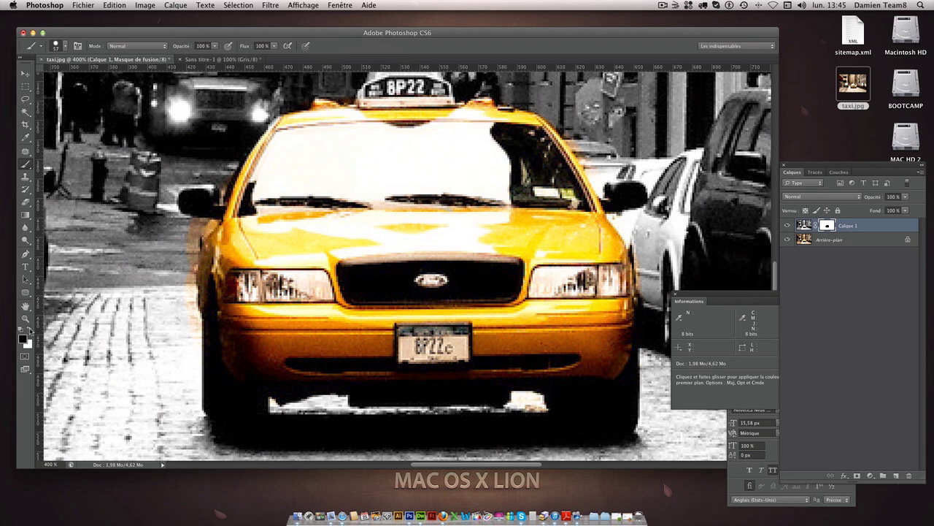
# Paint white with a 10 px brush to remove the orange fringe along the taxi's left side.
pyautogui.click(30, 329)
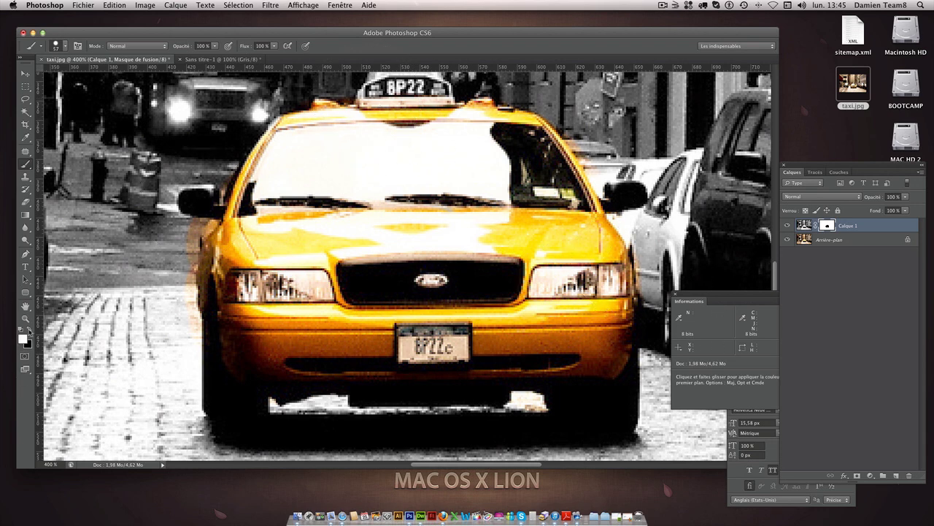
pyautogui.click(64, 46)
pyautogui.moveTo(62, 80); pyautogui.dragTo(38, 76)
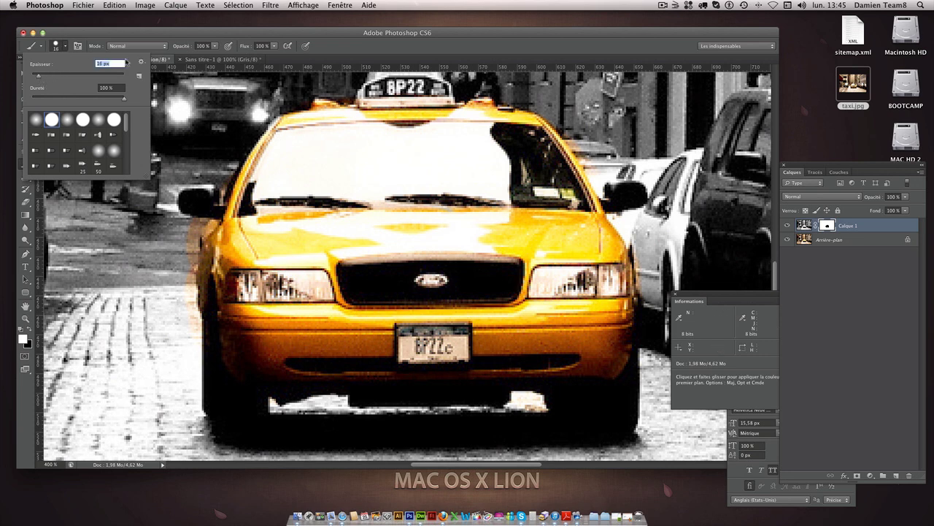
pyautogui.write('10')
pyautogui.press('Return')
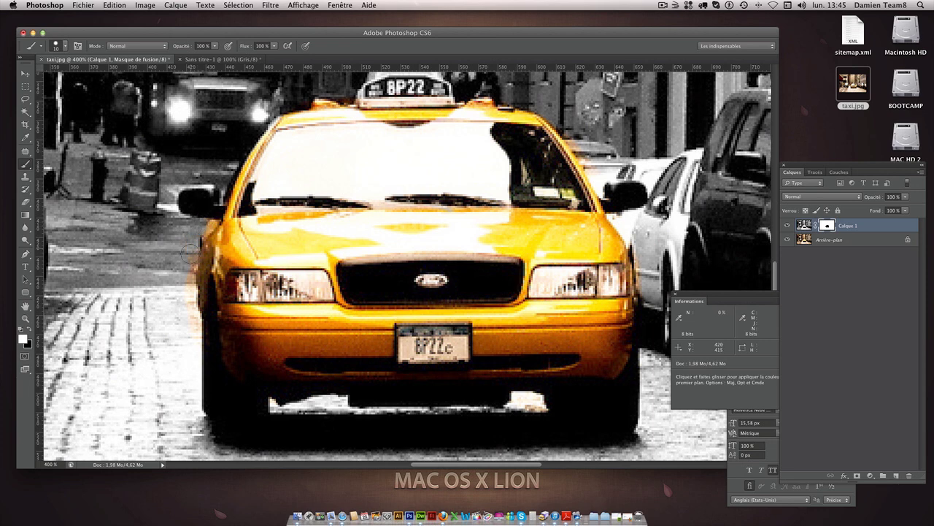
pyautogui.moveTo(189, 252); pyautogui.dragTo(207, 254)
# Compare with Calque 1 toggled, then paint black to touch up the taxi's left edge.
pyautogui.click(787, 227)
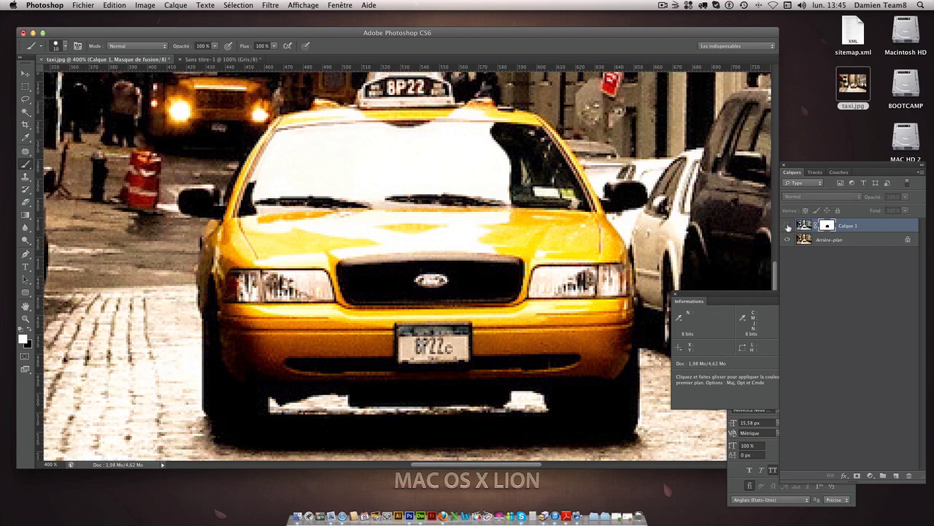
pyautogui.click(788, 226)
pyautogui.click(788, 226)
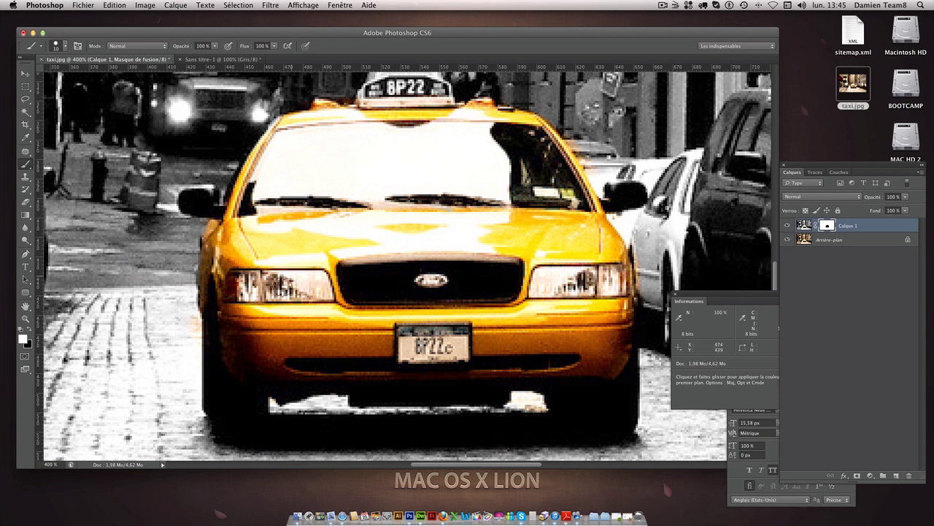
pyautogui.click(28, 330)
pyautogui.moveTo(208, 251); pyautogui.dragTo(208, 281)
# Set the brush Épaisseur to 5 px and swap the foreground to white.
pyautogui.click(57, 46)
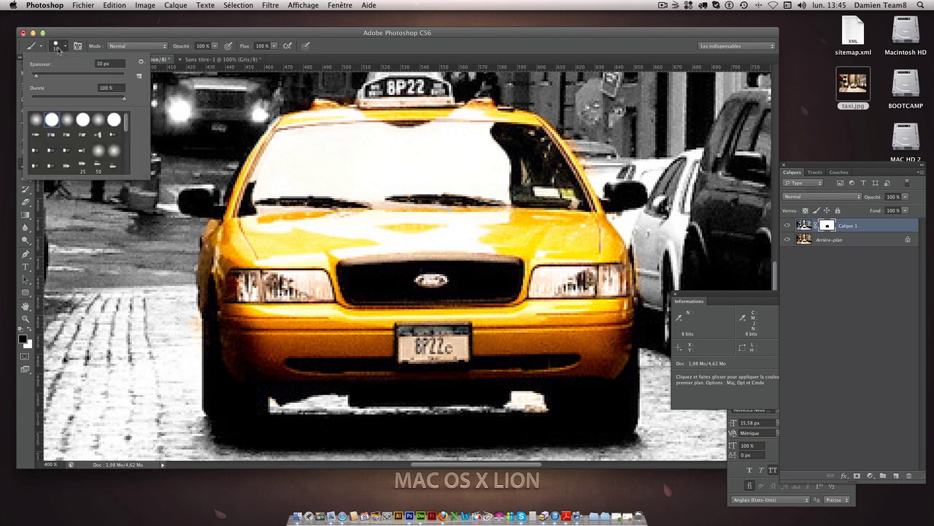
pyautogui.write('5')
pyautogui.press('Return')
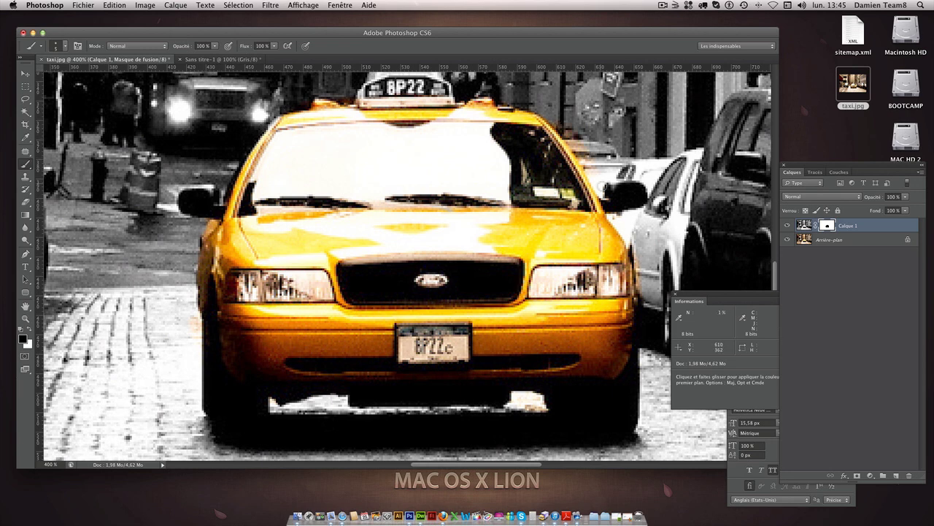
pyautogui.click(32, 330)
# Pan around the taxi's edges, swap back to black, and zoom out to the whole photo.
pyautogui.scroll(-2, 427, 330)
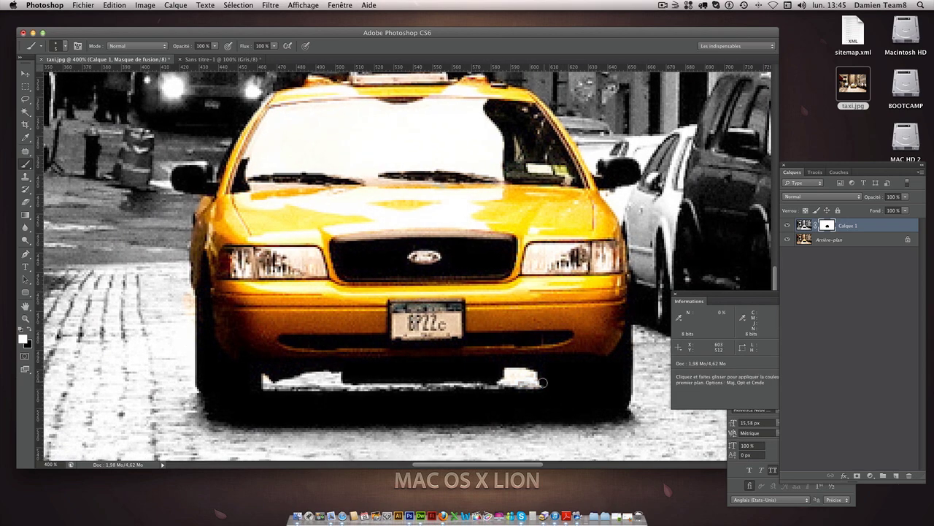
pyautogui.scroll(4, 390, 235)
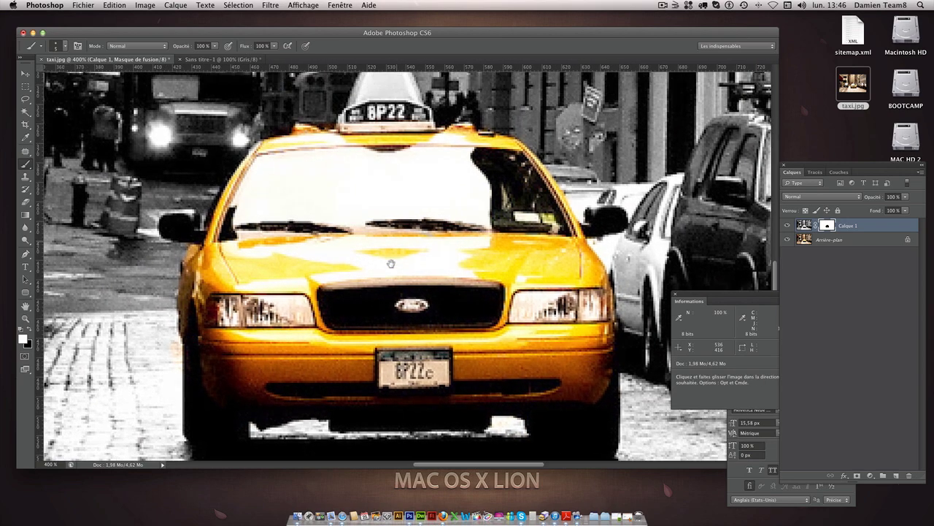
pyautogui.scroll(3, 394, 235)
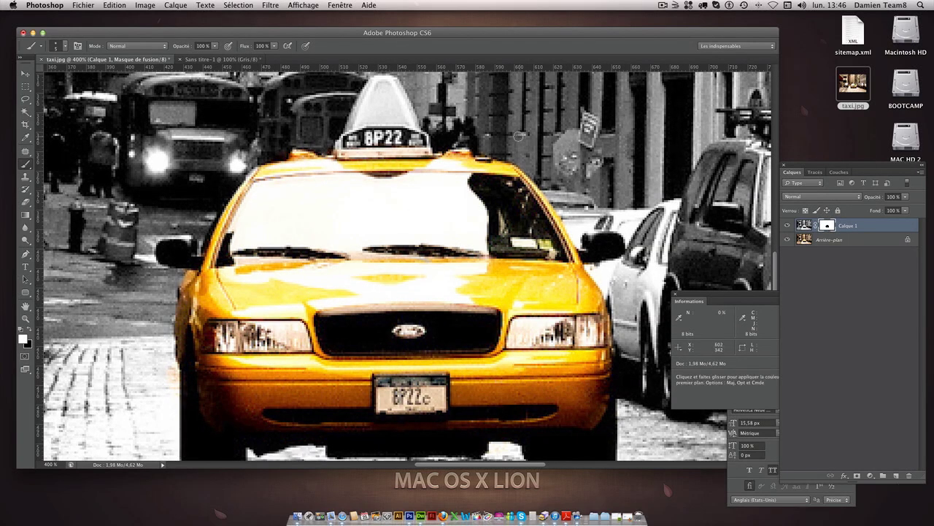
pyautogui.click(32, 334)
pyautogui.hotkey('ctrl', '-')
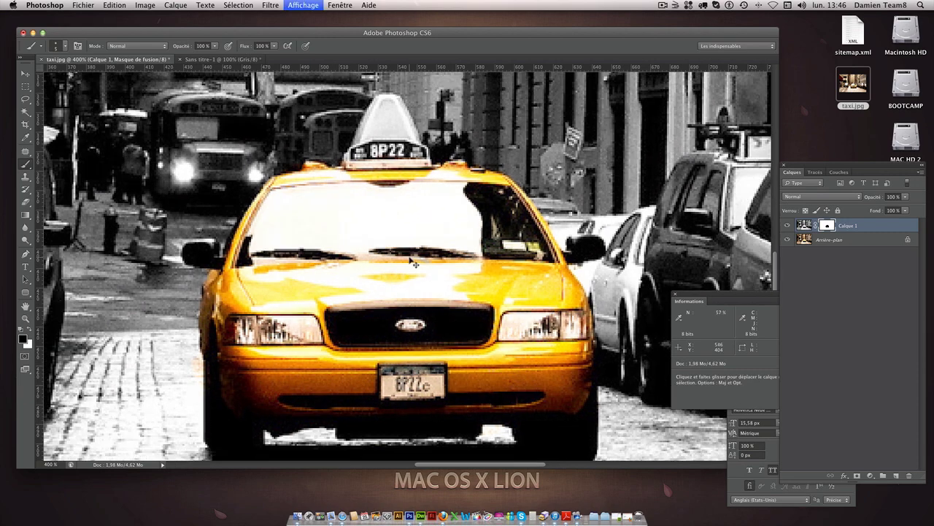
pyautogui.hotkey('ctrl', '-')
pyautogui.hotkey('ctrl', '-')
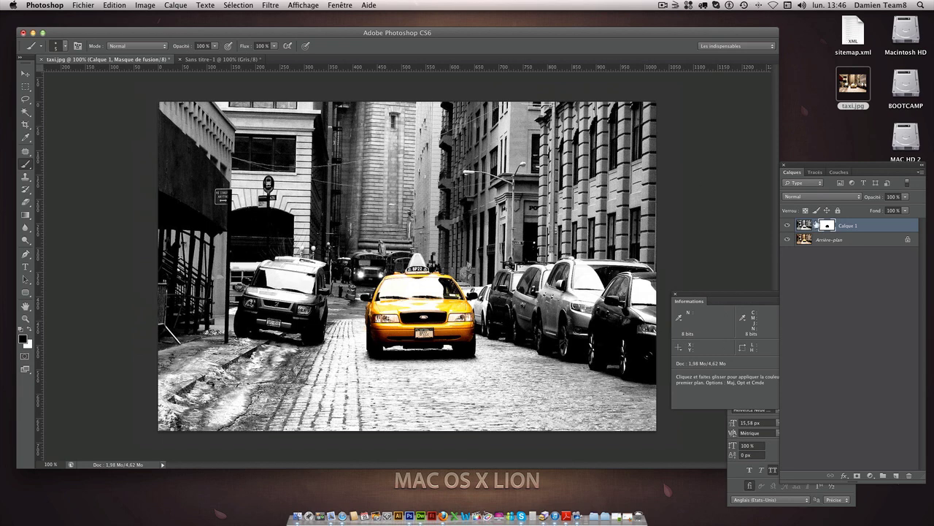
# Hide and re-show Calque 1 to compare with the colour original, then zoom to 300% on the upper-left signs.
pyautogui.click(26, 74)
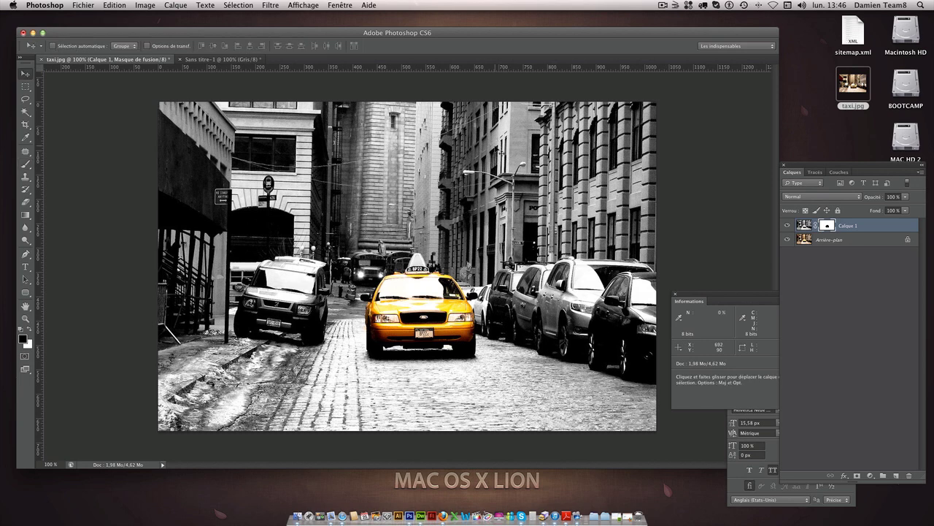
pyautogui.click(787, 227)
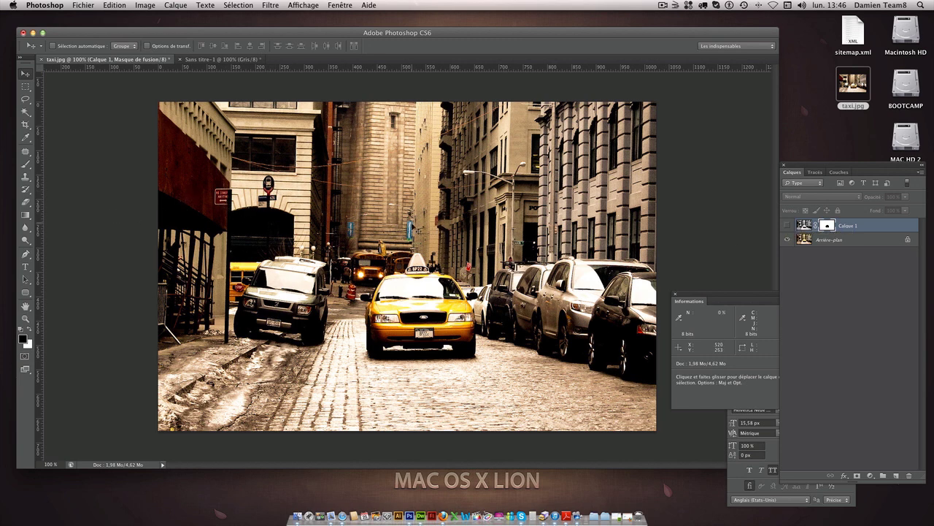
pyautogui.click(788, 226)
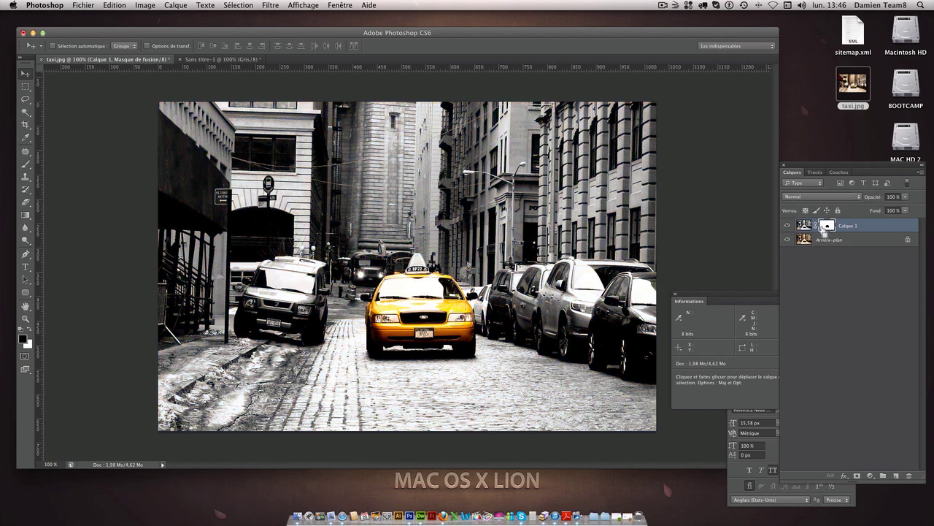
pyautogui.press('super+plus')
pyautogui.press('super+plus')
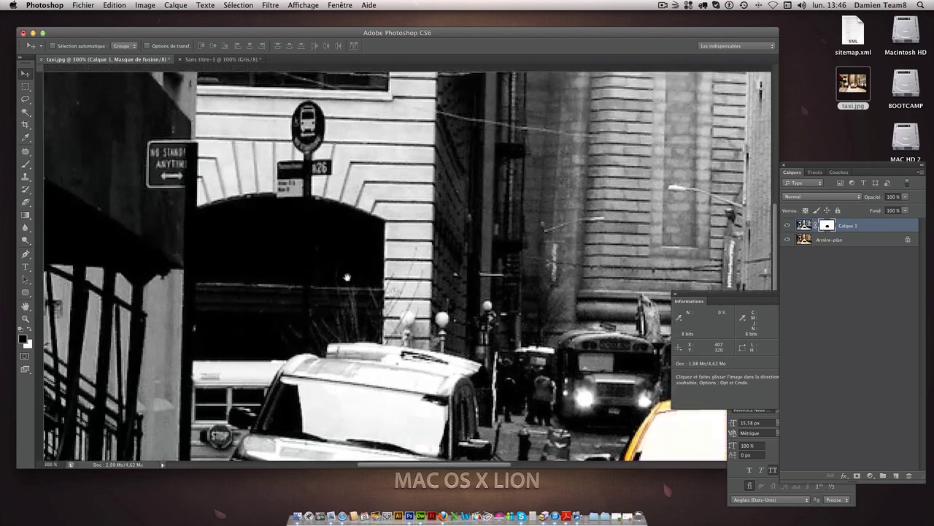
# Paint black on the mask to bring back red on the rectangular traffic sign by the wall.
pyautogui.moveTo(347, 277); pyautogui.dragTo(453, 328)
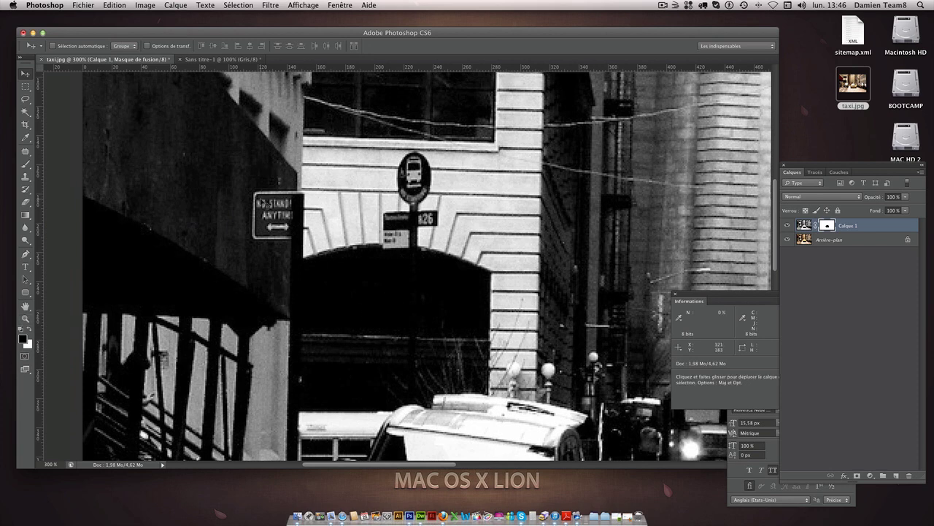
pyautogui.click(26, 163)
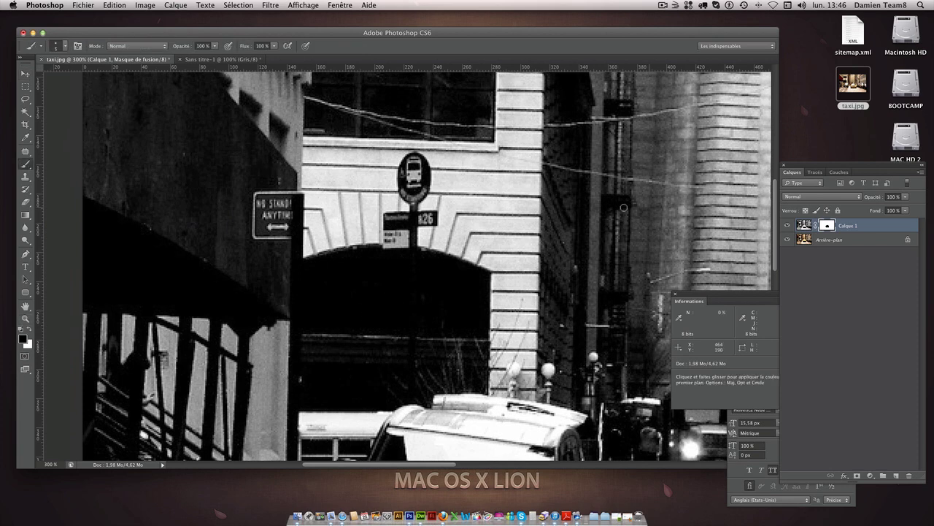
pyautogui.moveTo(275, 208); pyautogui.dragTo(254, 235)
pyautogui.moveTo(260, 233); pyautogui.dragTo(256, 198)
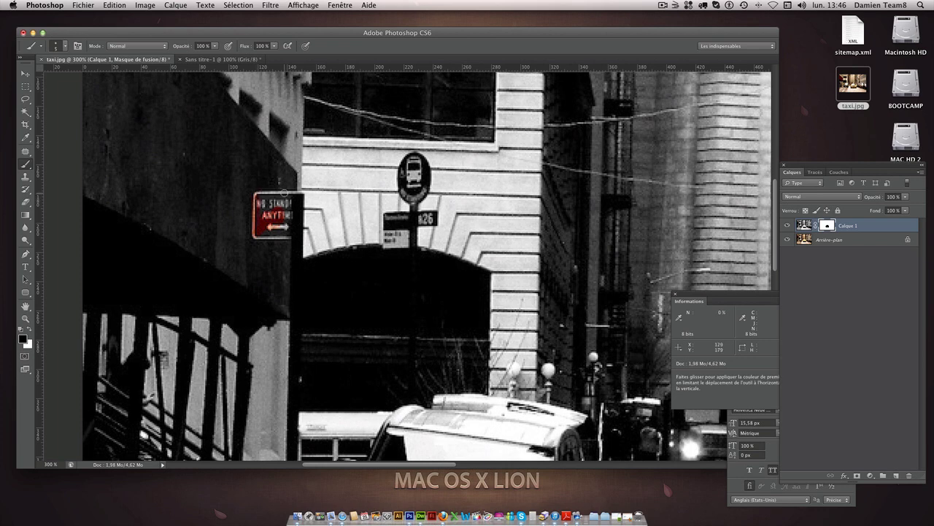
pyautogui.moveTo(300, 193)
pyautogui.mouseDown()
pyautogui.moveTo(277, 237)
pyautogui.moveTo(258, 237)
pyautogui.moveTo(291, 234)
pyautogui.mouseUp()
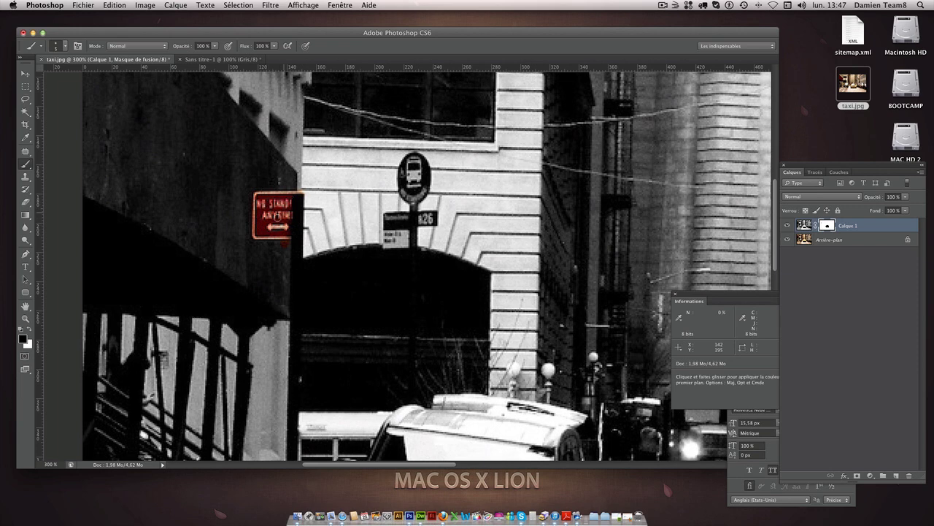
# Cover the stray red spot below the sign with white, then reveal red on the round pole sign.
pyautogui.click(30, 333)
pyautogui.click(284, 244)
pyautogui.click(30, 332)
pyautogui.moveTo(413, 197); pyautogui.dragTo(413, 233)
pyautogui.moveTo(614, 175); pyautogui.dragTo(305, 155)
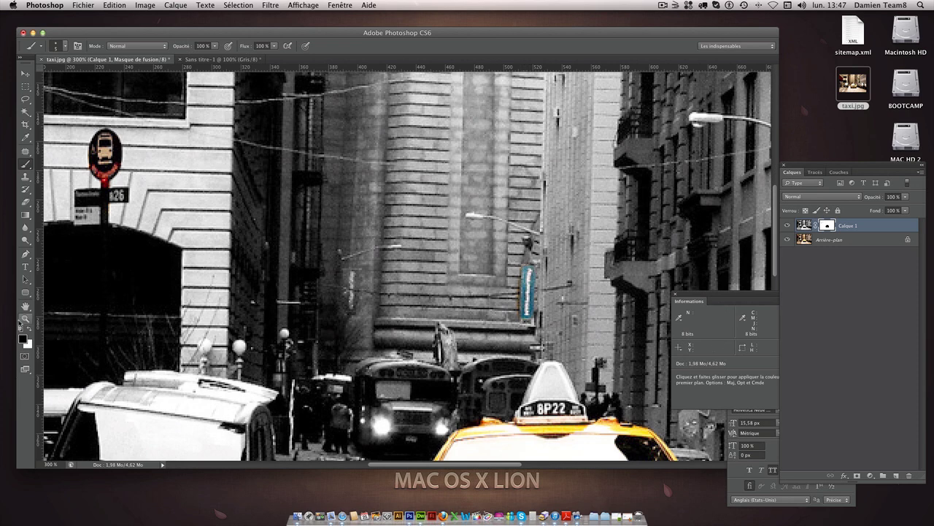
# Zoom out to 100% to view the whole photo, then deselect Calque 1 with the Move tool.
pyautogui.press('x')
pyautogui.press('shift')
pyautogui.click(30, 330)
pyautogui.moveTo(503, 332); pyautogui.dragTo(438, 222)
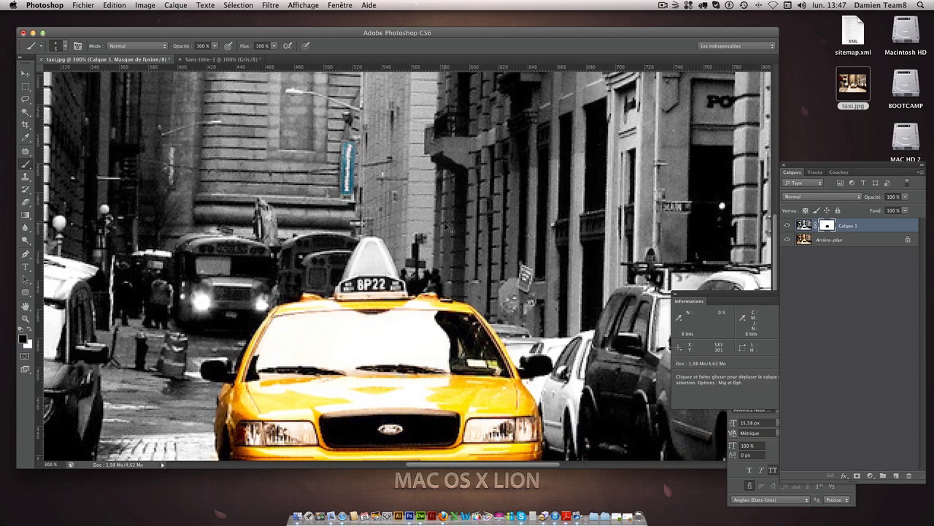
pyautogui.press('super+minus')
pyautogui.press('super+minus')
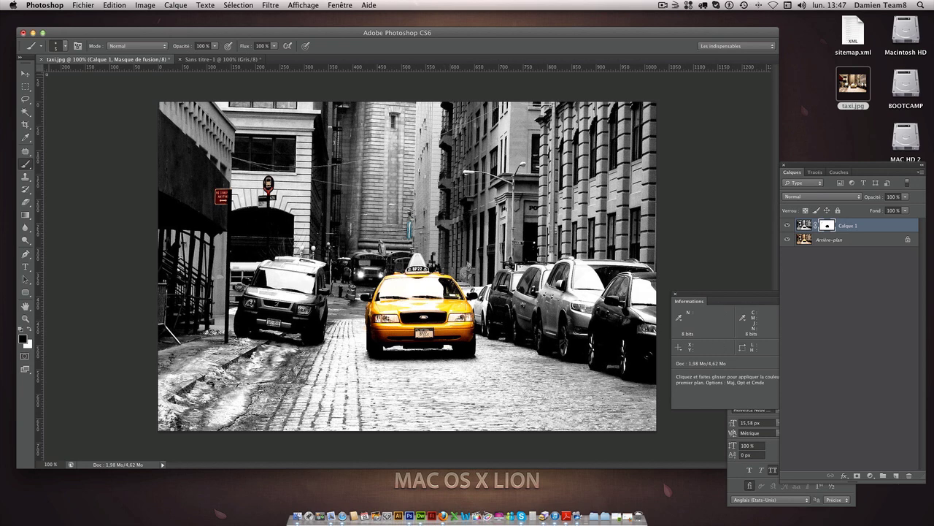
pyautogui.press('v')
pyautogui.click(884, 257)
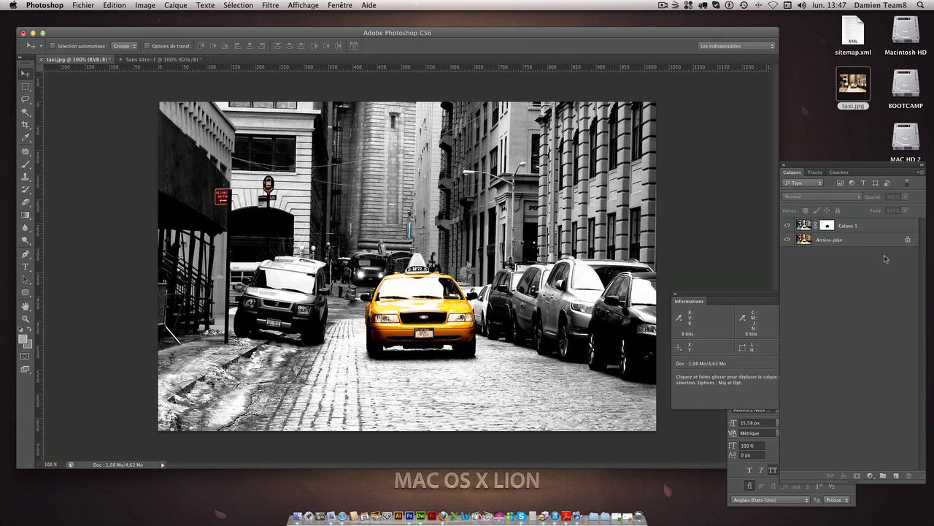